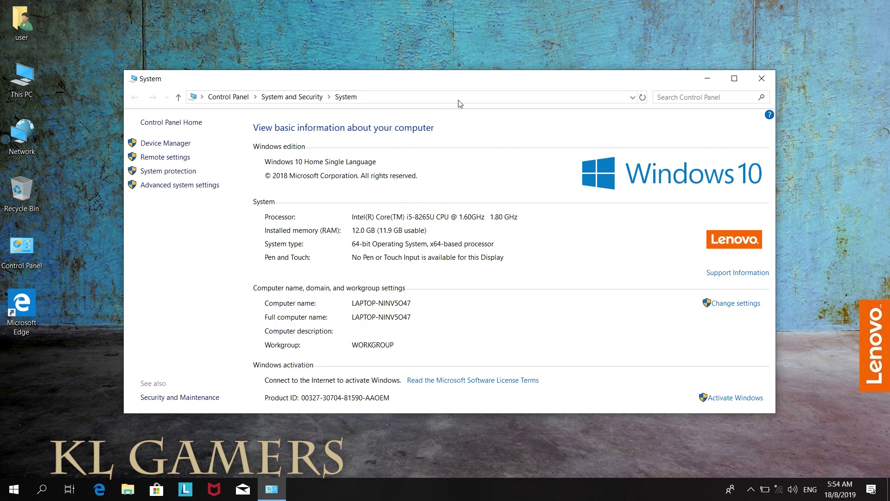
Check the installed disk drives in Device Manager, selecting CT500MX500SSD4 and WDC WD10SPZX-24Z10, and close it
drag(464, 83, 488, 57)
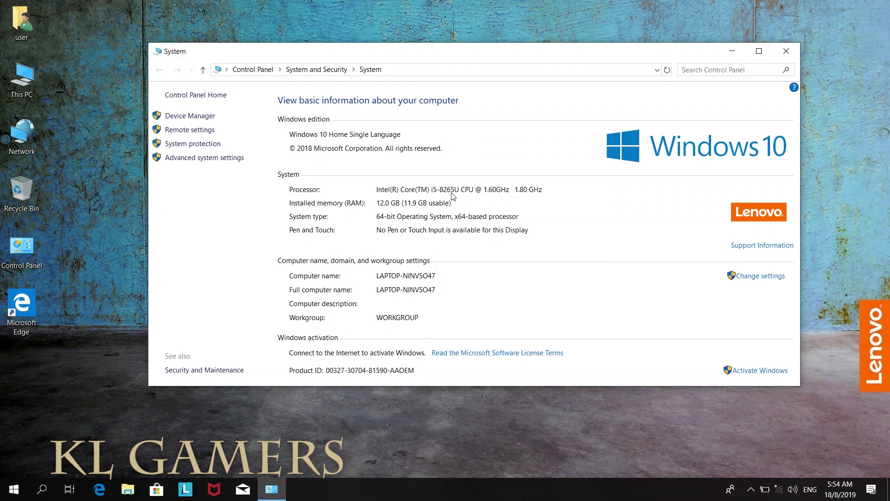
click(115, 117)
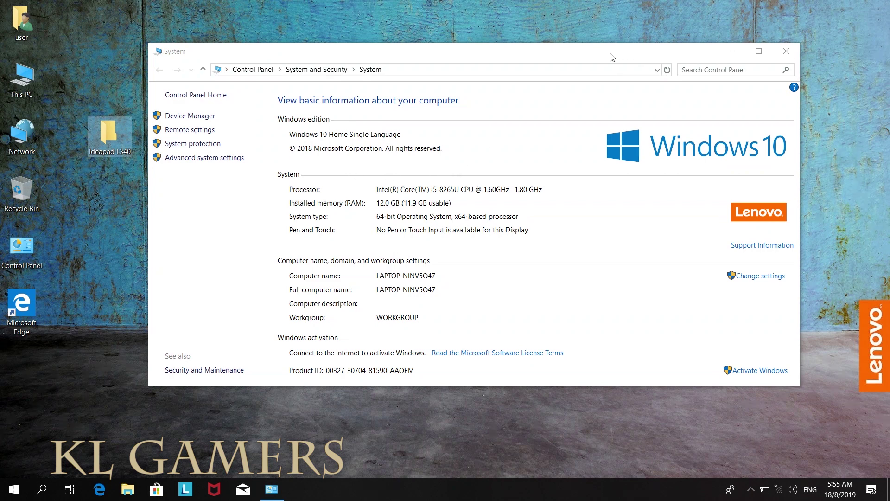
drag(610, 57, 614, 48)
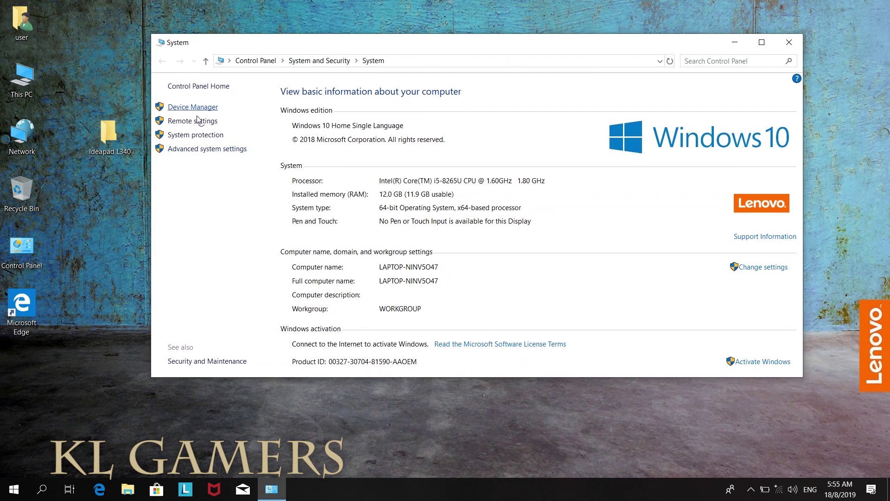
click(197, 147)
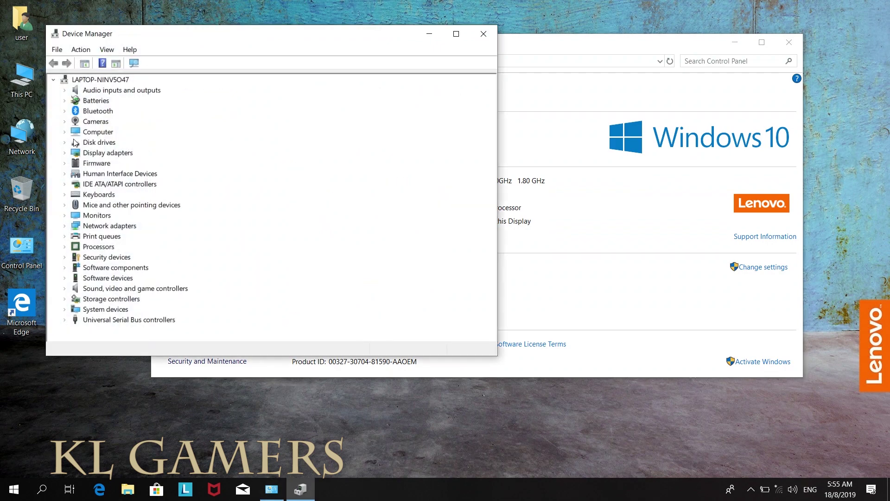
click(65, 142)
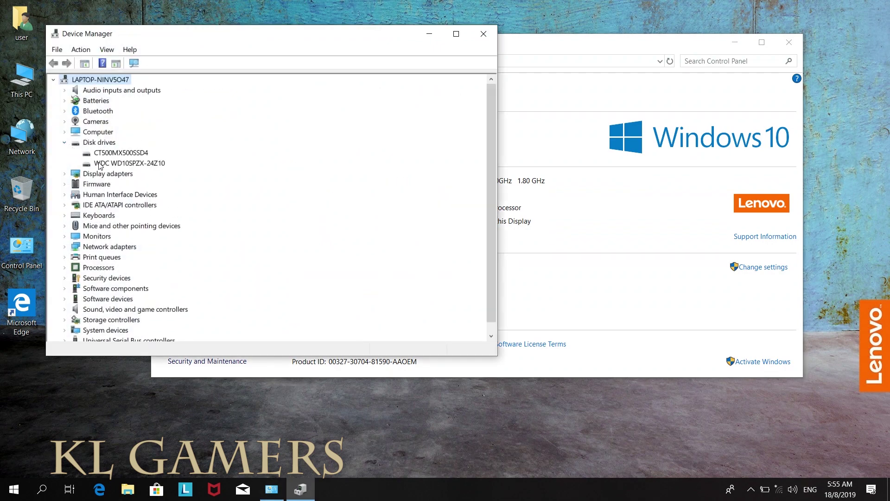
click(140, 156)
click(141, 165)
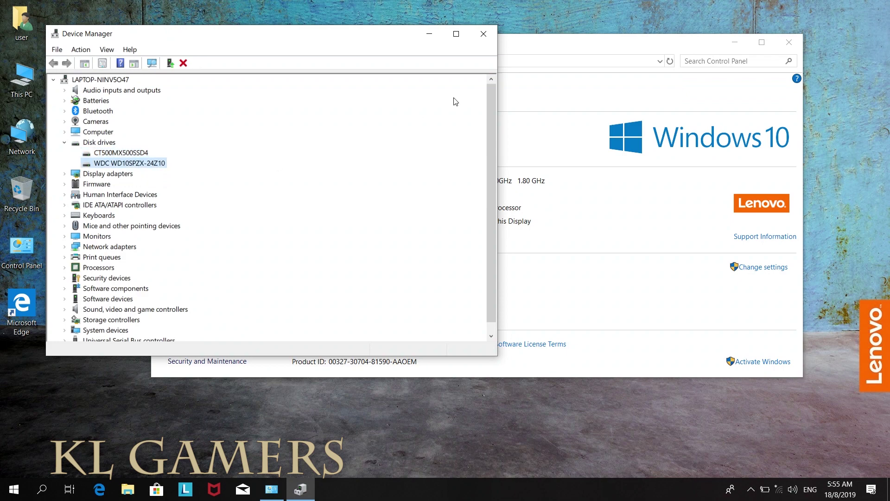
click(491, 41)
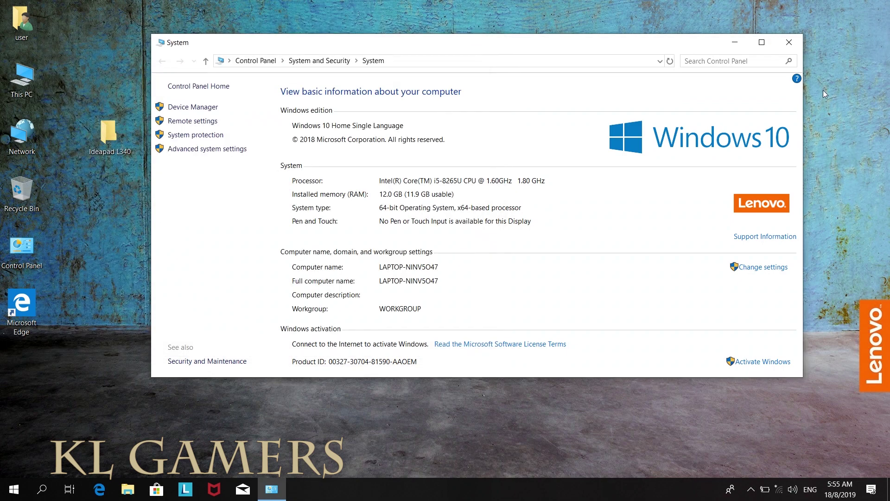
Close the system information and check the Windows (C:) drive's capacity in This PC
click(795, 37)
double_click(22, 77)
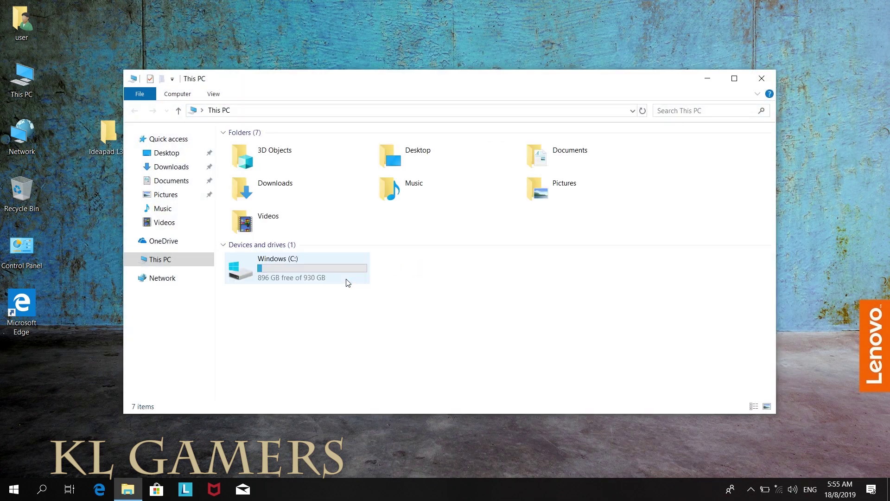
click(310, 277)
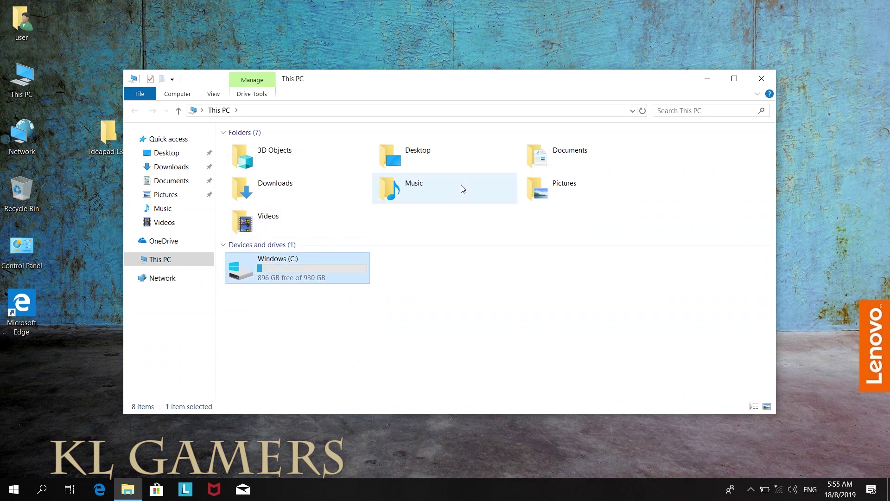
click(767, 79)
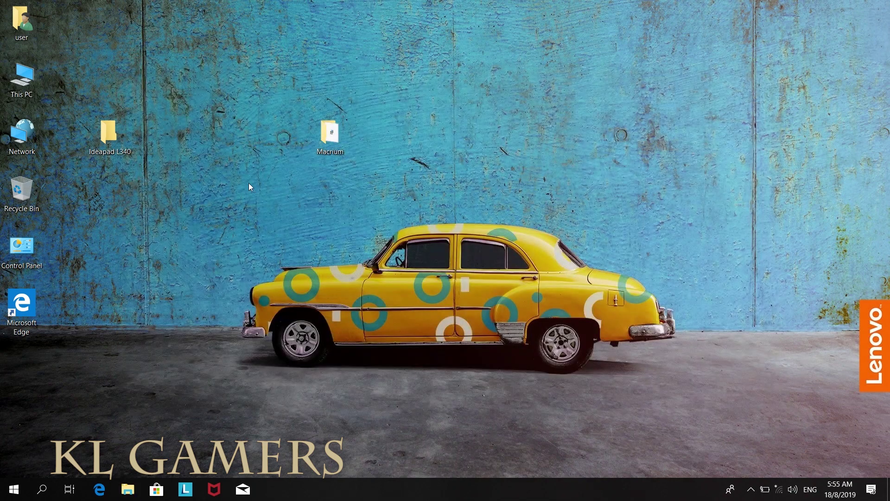
Run v5.3.7290_reflect_setup_free_x64 from the Macrium folder, allow it to make changes and extract the setup files
double_click(324, 133)
click(310, 163)
double_click(309, 162)
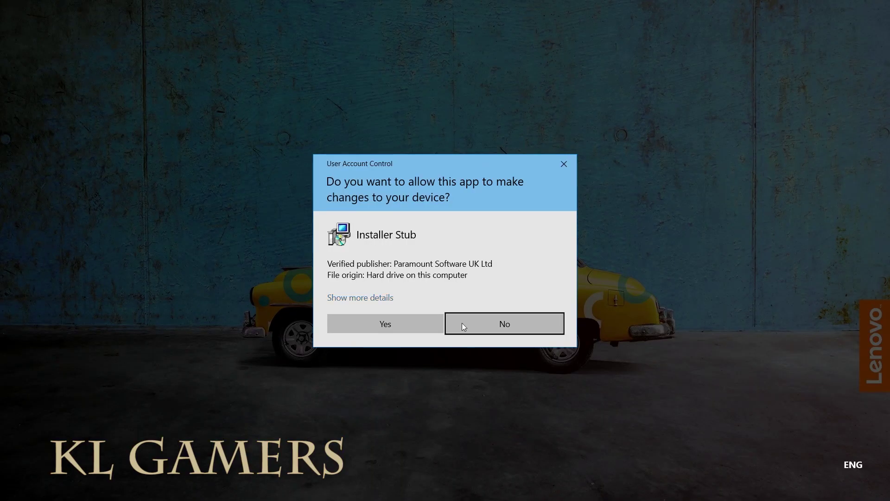
click(422, 326)
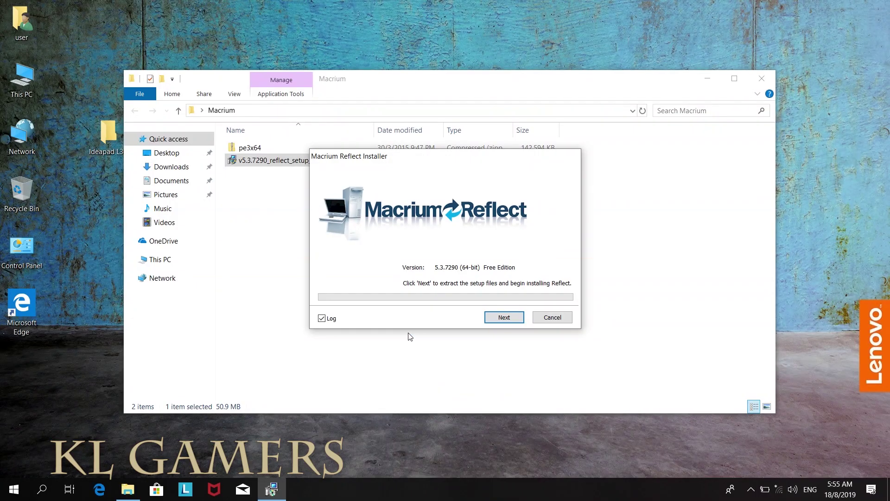
click(497, 323)
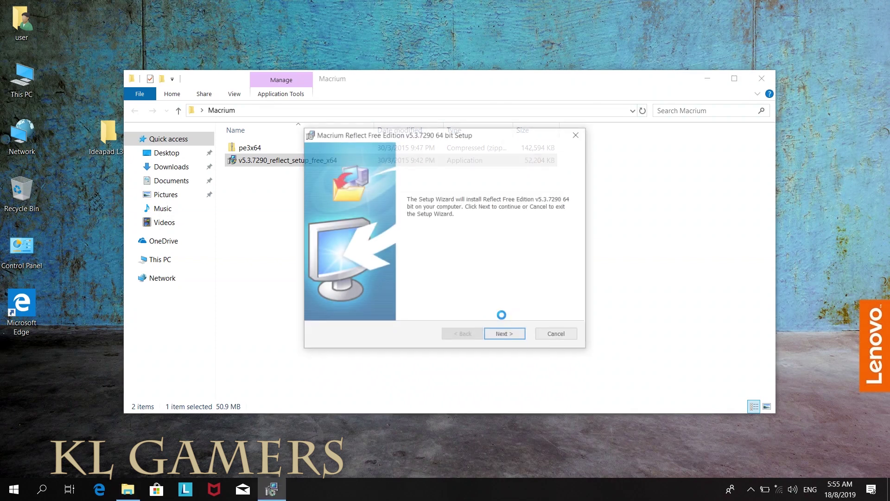
Continue through the Macrium Reflect setup wizard, accepting the licence terms and declining to register the free copy
click(505, 335)
click(325, 290)
click(500, 337)
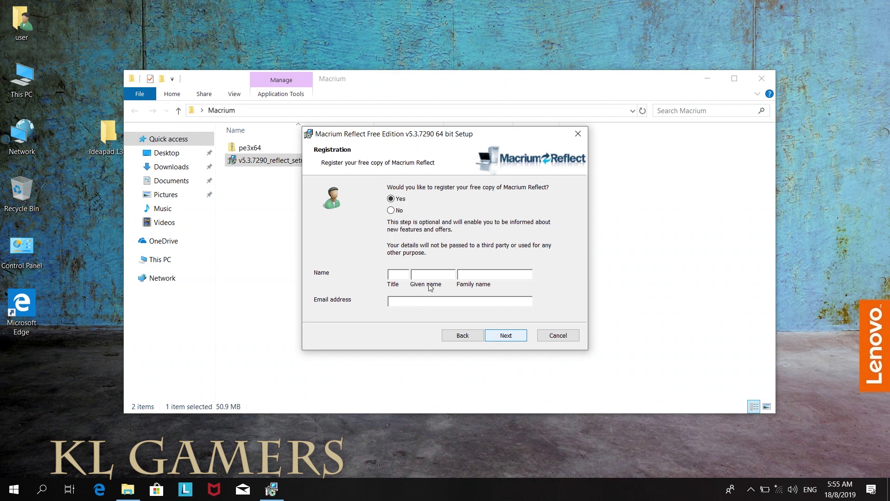
click(391, 212)
click(495, 335)
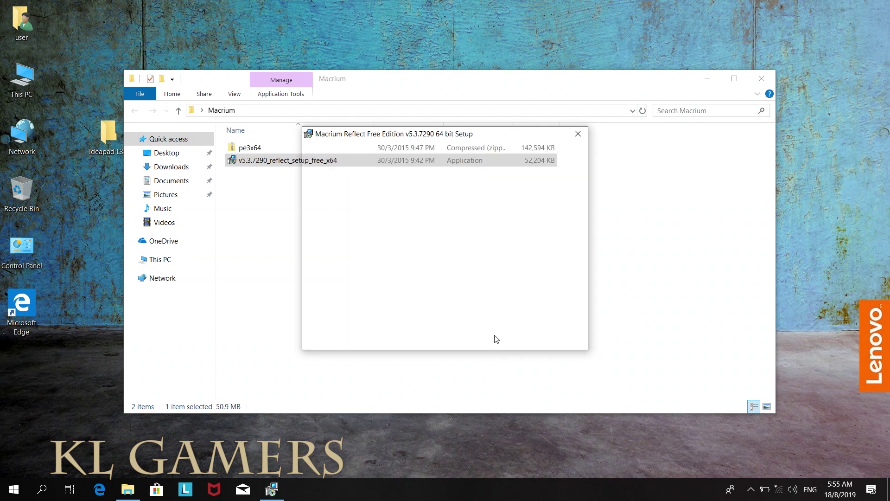
Install Macrium Reflect Free Edition with the default options, finish the wizard and close the Macrium folder
click(497, 337)
click(496, 335)
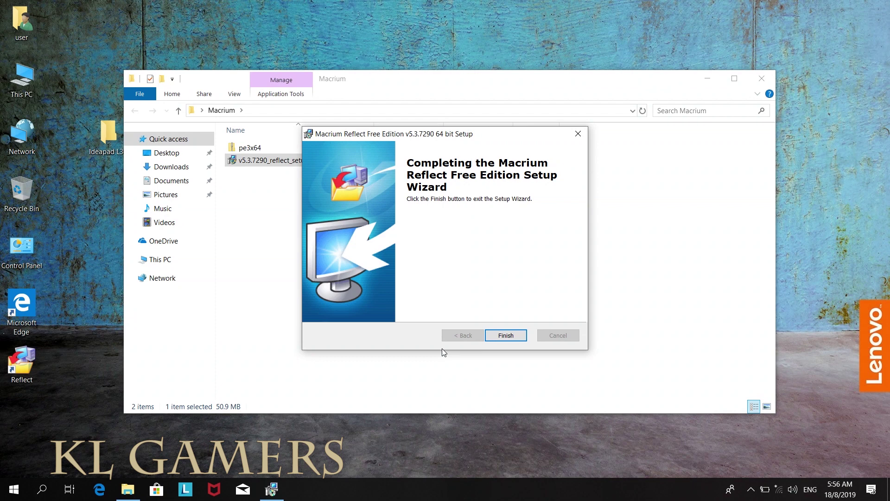
click(502, 336)
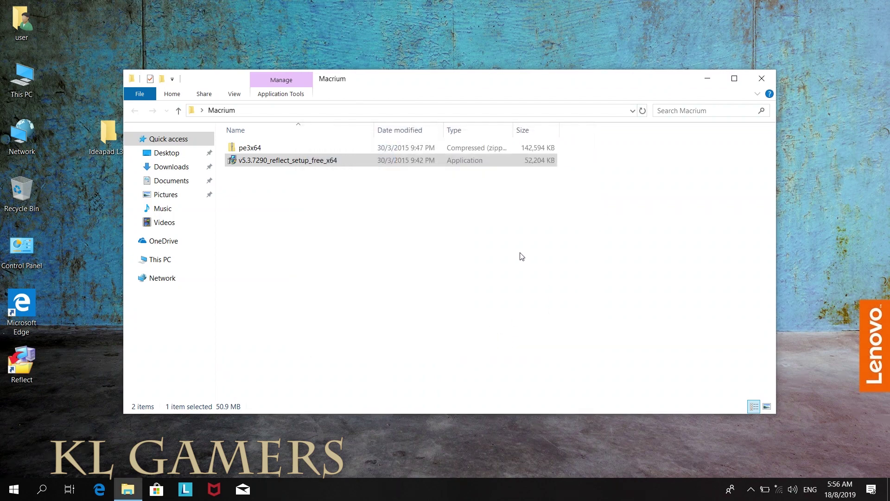
click(762, 79)
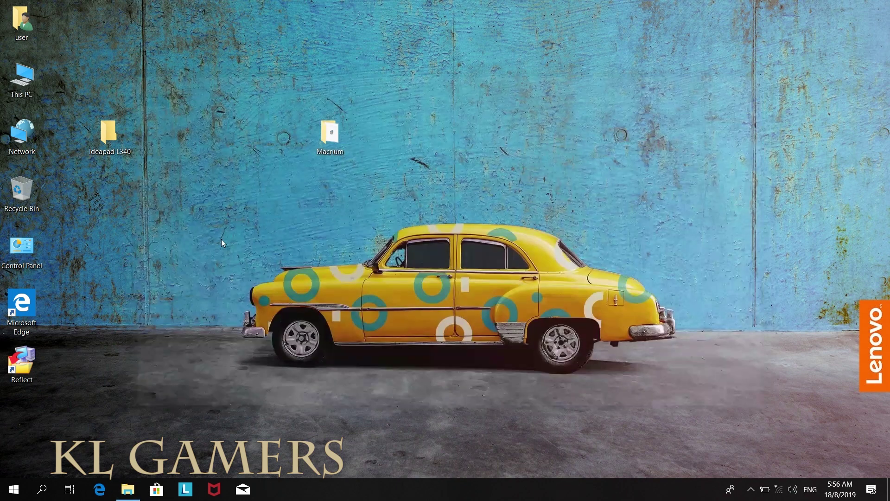
Launch Reflect from the desktop with permission to make changes and postpone the email registration for 30 days
double_click(23, 364)
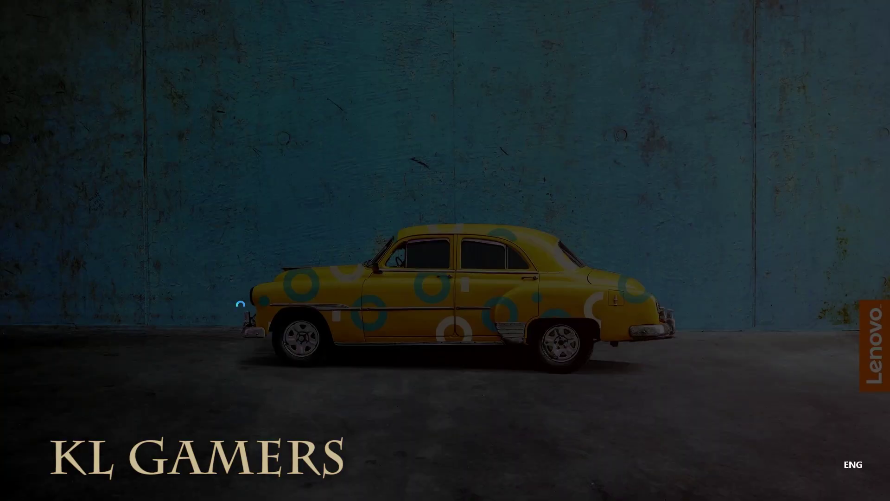
click(382, 325)
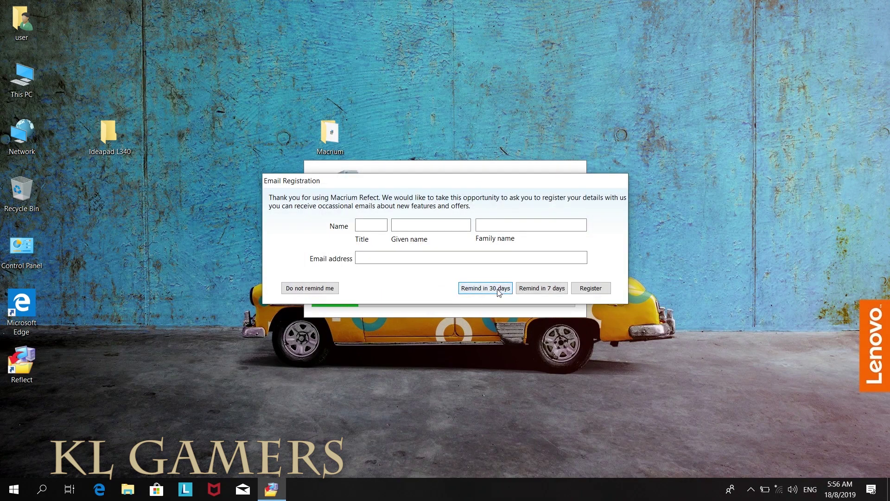
click(498, 289)
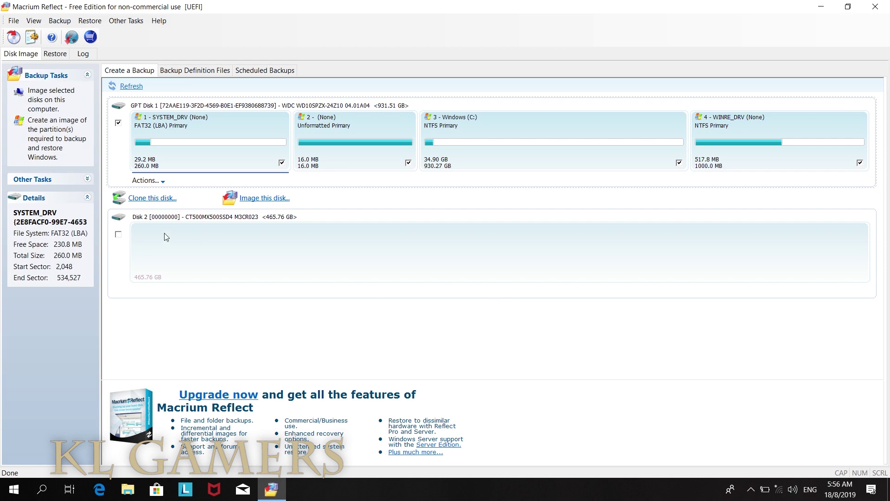
Start cloning the WDC WD10SPZX-24Z10 disk and choose the CT500MX500SSD4 disk as the destination
click(153, 200)
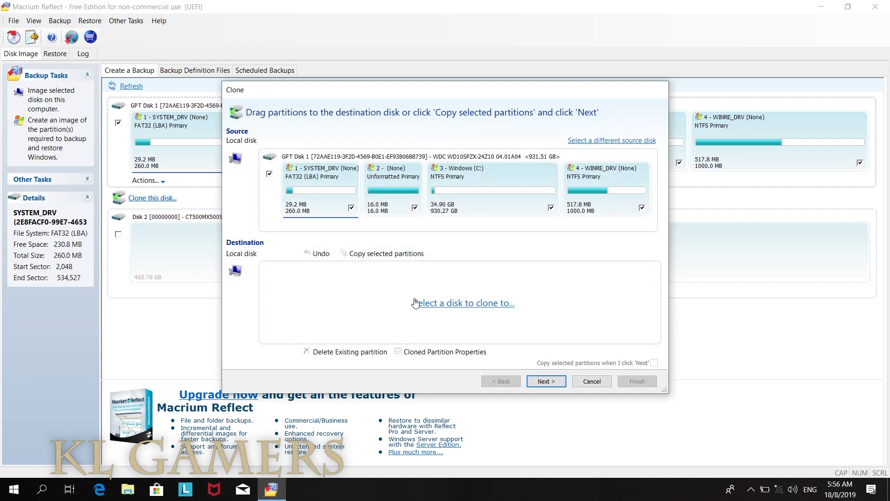
click(450, 306)
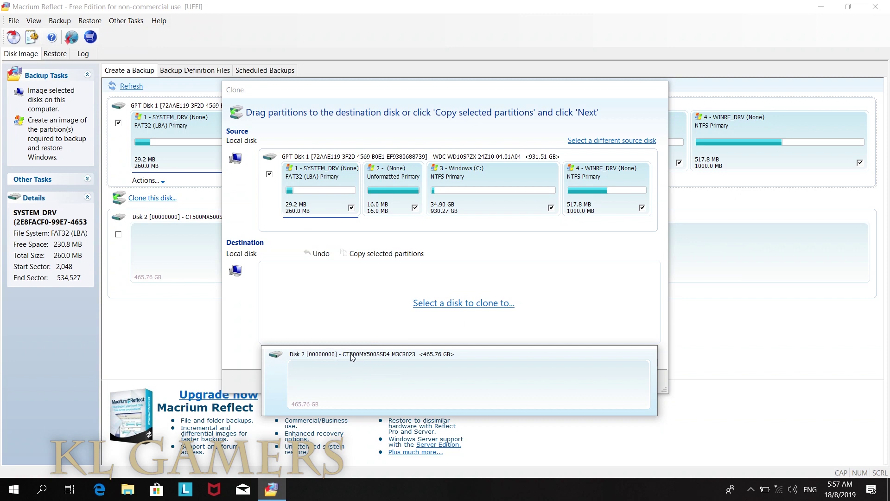
click(407, 360)
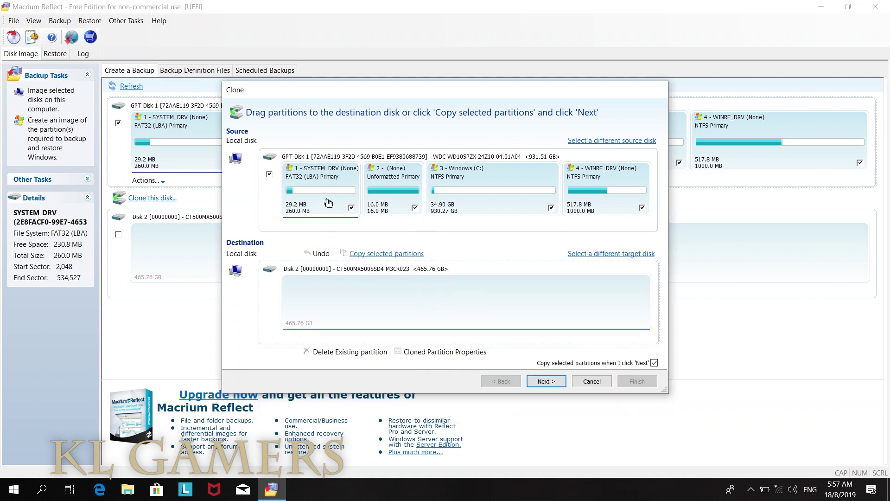
Copy the SYSTEM_DRV, 16 MB unformatted and Windows (C:) partitions, in that order, onto the destination disk
drag(320, 205, 328, 320)
drag(392, 197, 454, 310)
drag(487, 204, 515, 311)
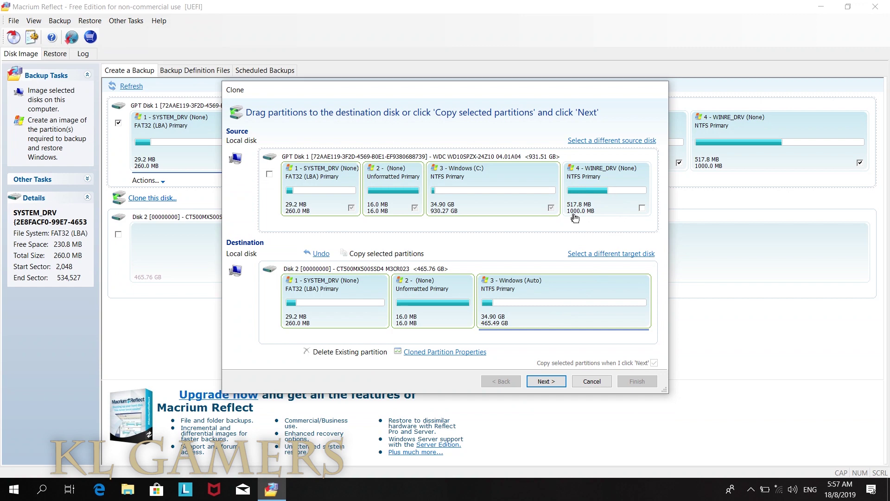
Set the free space of the cloned Windows partition to 1000 MB in its partition properties
click(471, 353)
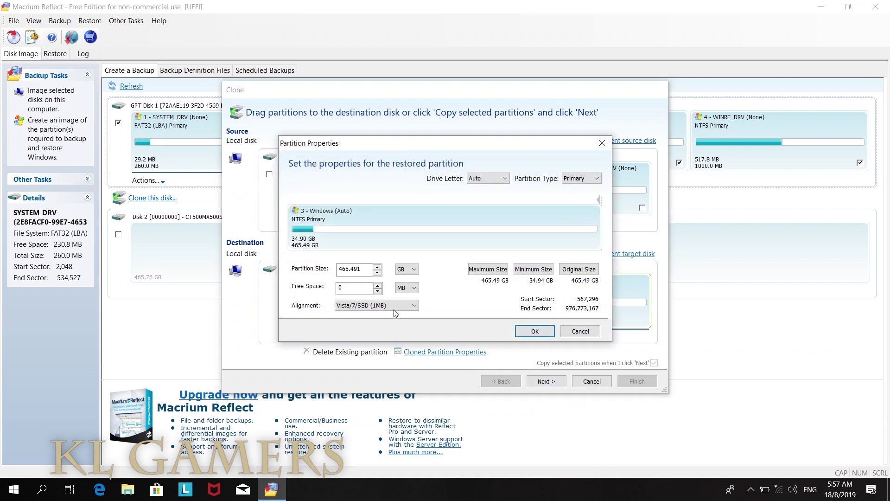
click(338, 288)
key(shift+Home)
text(1000)
click(535, 331)
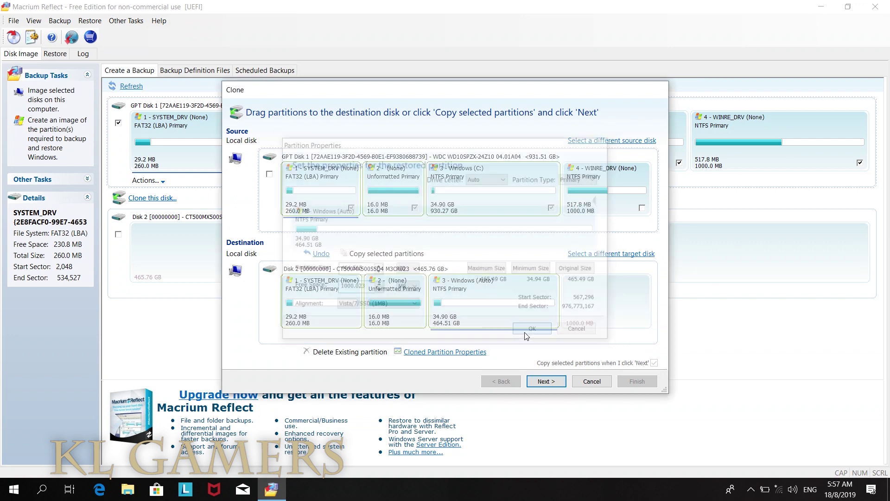
Copy the WINRE_DRV partition into the free space at the end of the destination disk and start the clone
drag(608, 176, 606, 306)
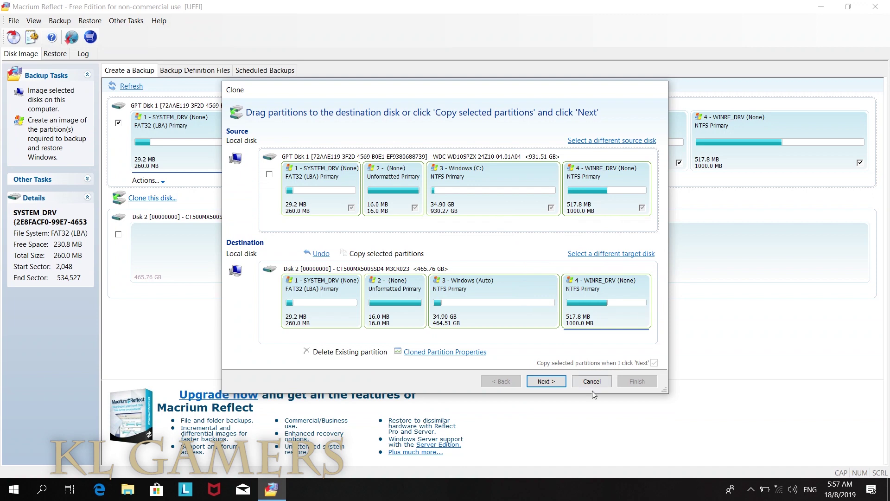
click(554, 381)
click(626, 385)
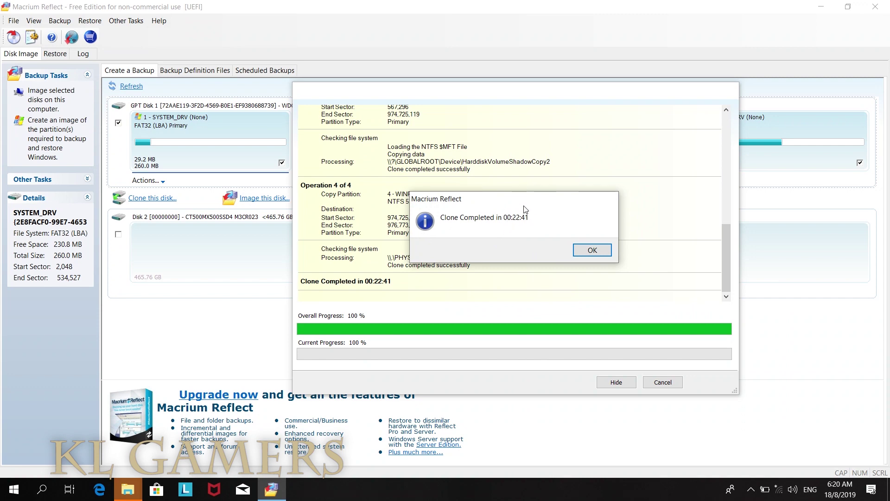
Dismiss the clone completion report, exit Macrium Reflect and close the open drive windows
click(596, 251)
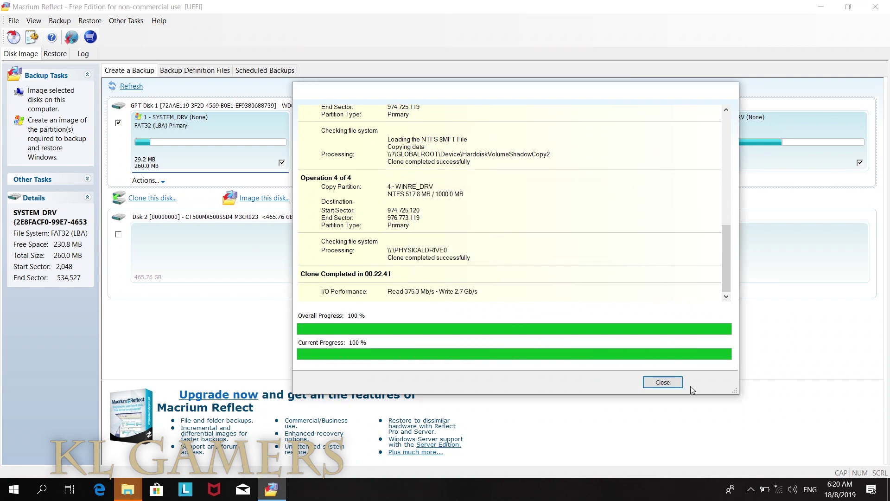
click(663, 383)
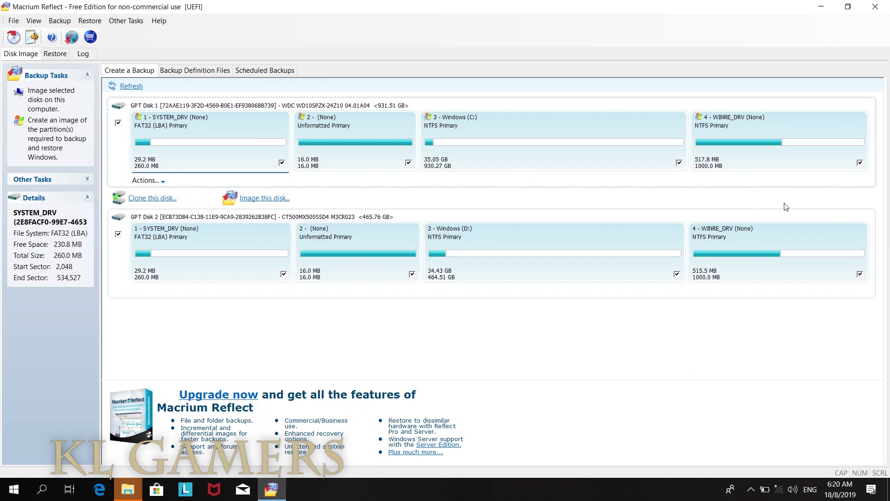
click(876, 4)
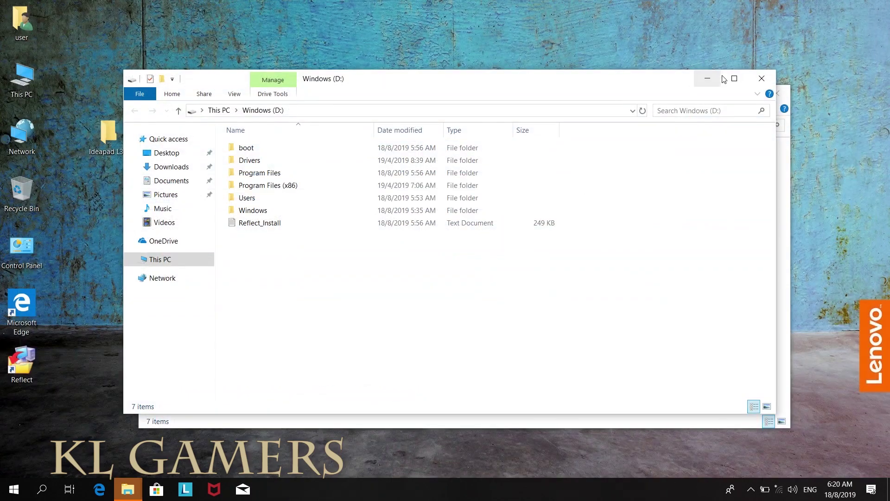
click(778, 95)
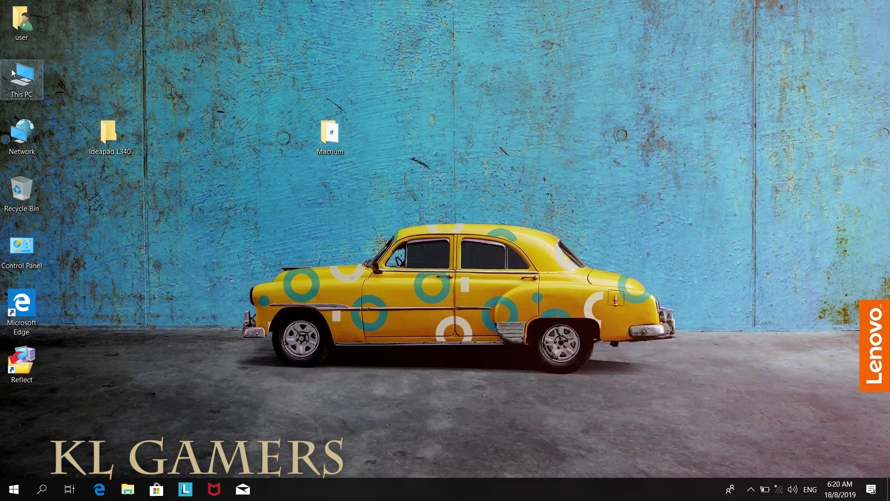
Rename the cloned Windows (D:) drive in This PC to SSD, granting administrator permission for the change
double_click(22, 79)
click(295, 276)
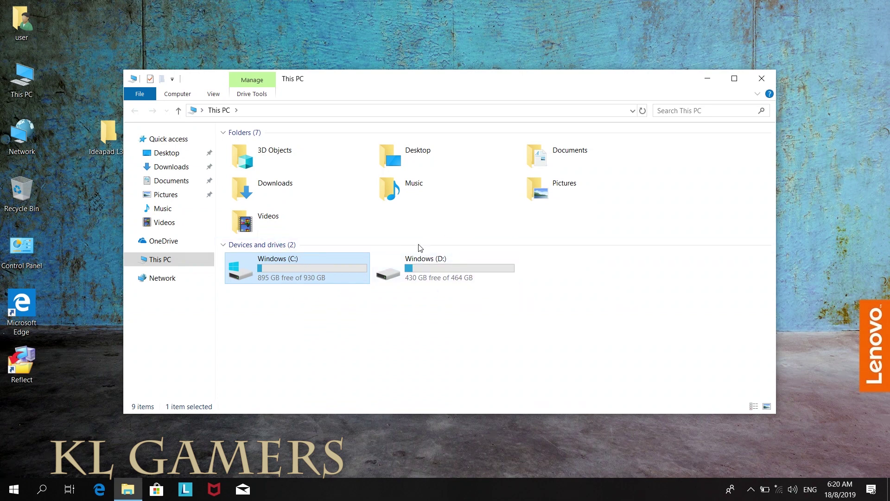
double_click(463, 268)
right_click(463, 268)
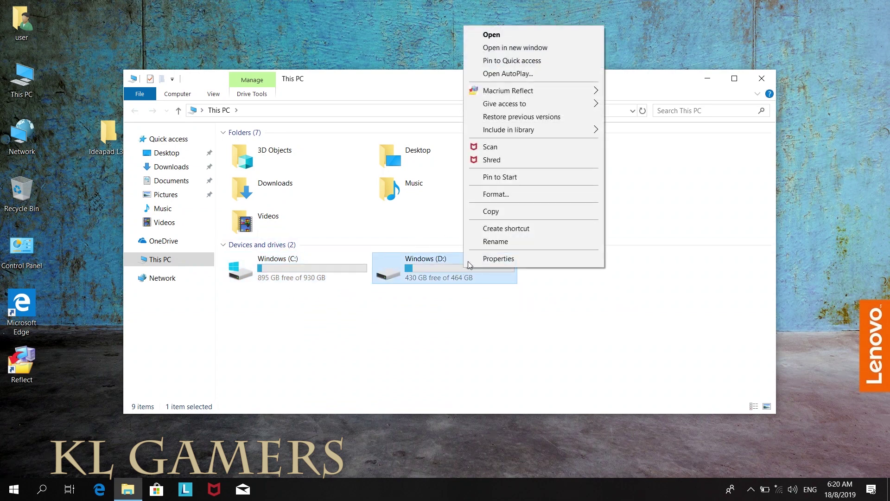
click(483, 242)
text(SSD)
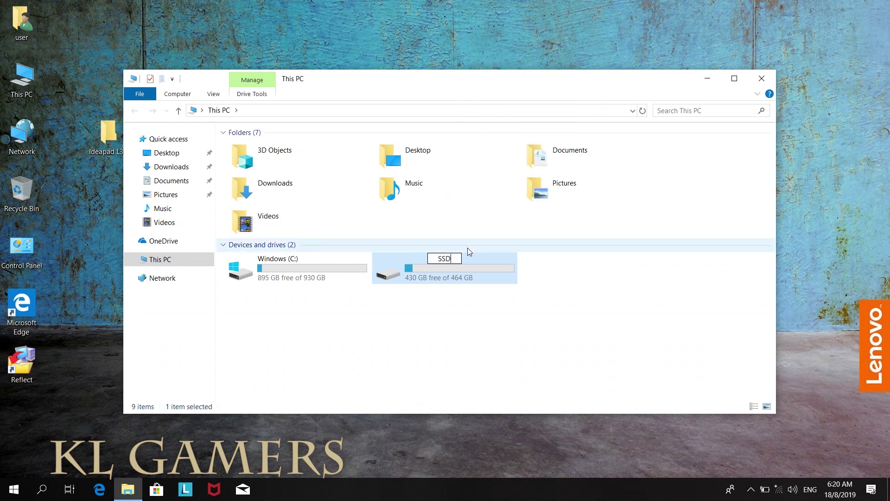
key(Return)
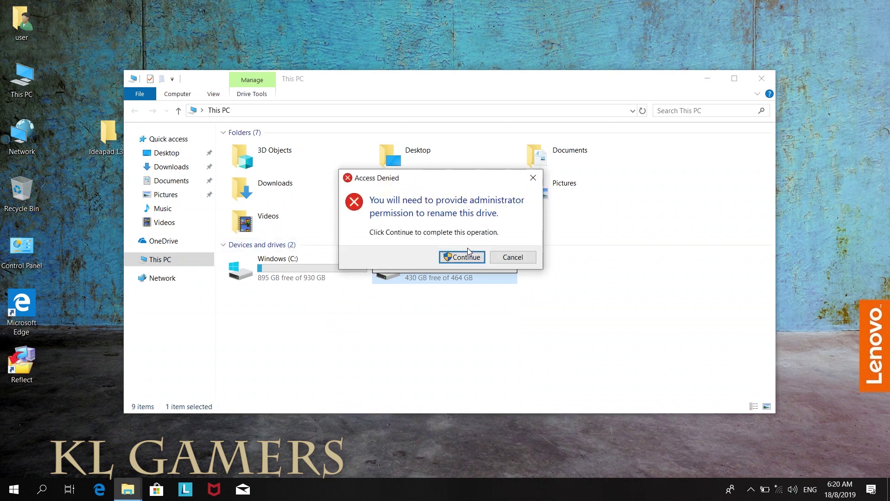
click(461, 255)
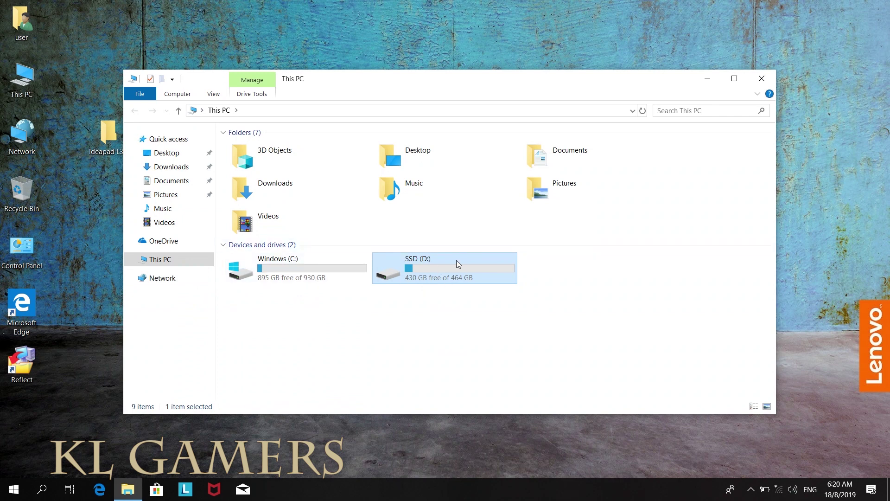
Restart the PC into the recovery environment and choose UEFI Firmware Settings from the advanced troubleshooting options
click(14, 489)
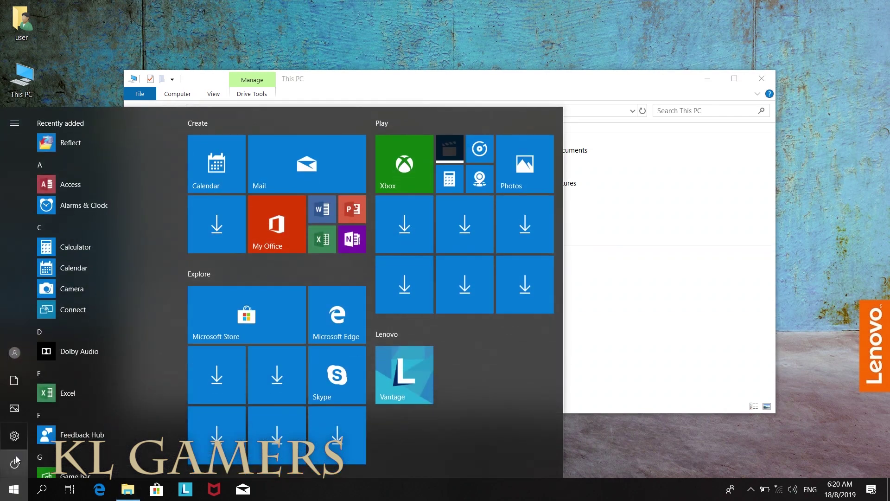
click(14, 462)
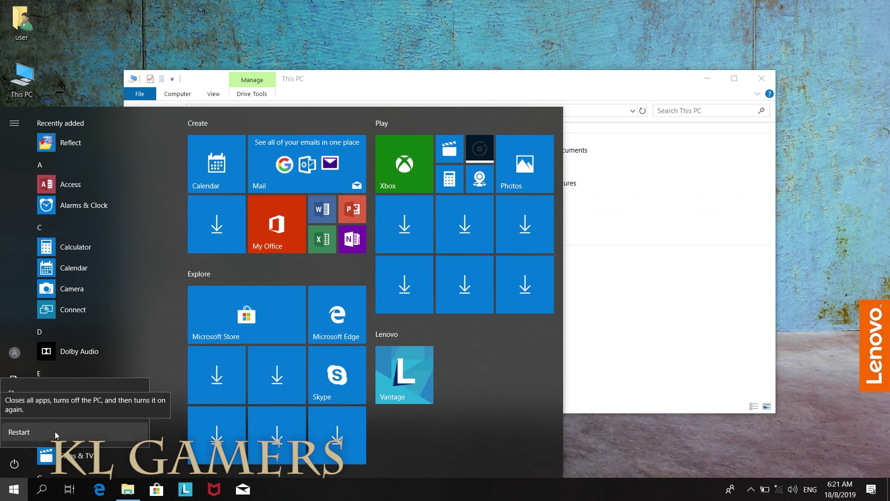
key(Escape)
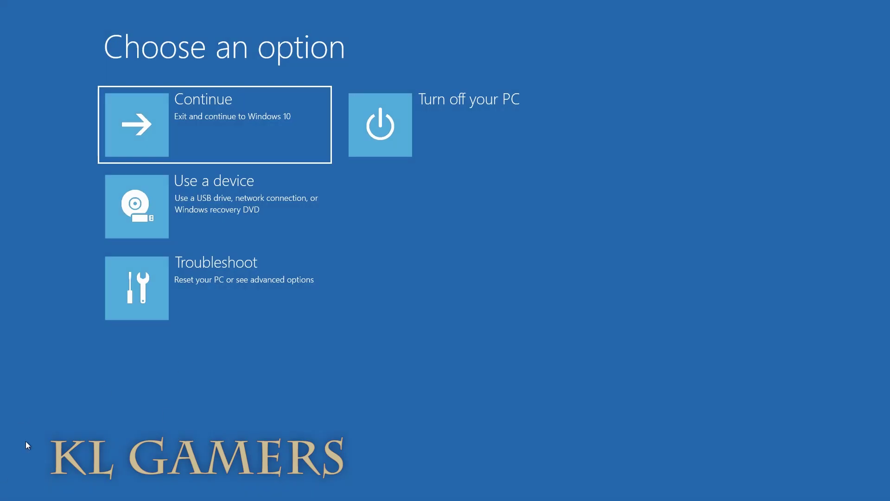
click(240, 297)
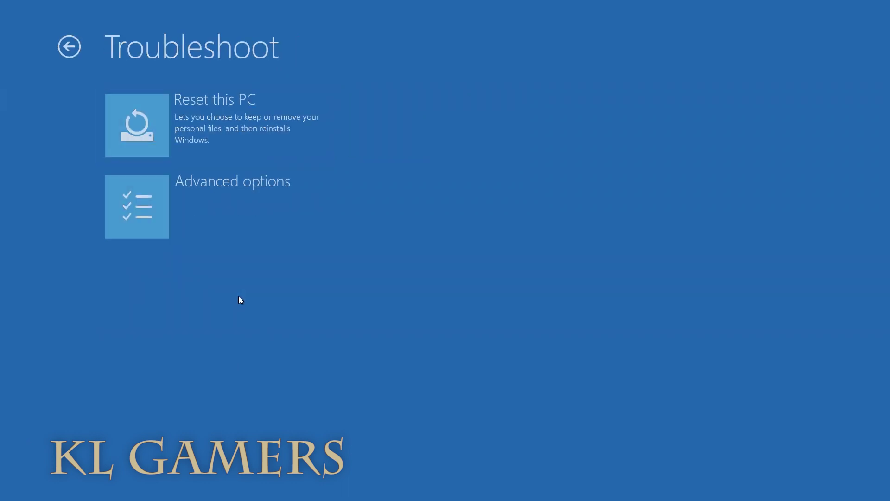
click(240, 206)
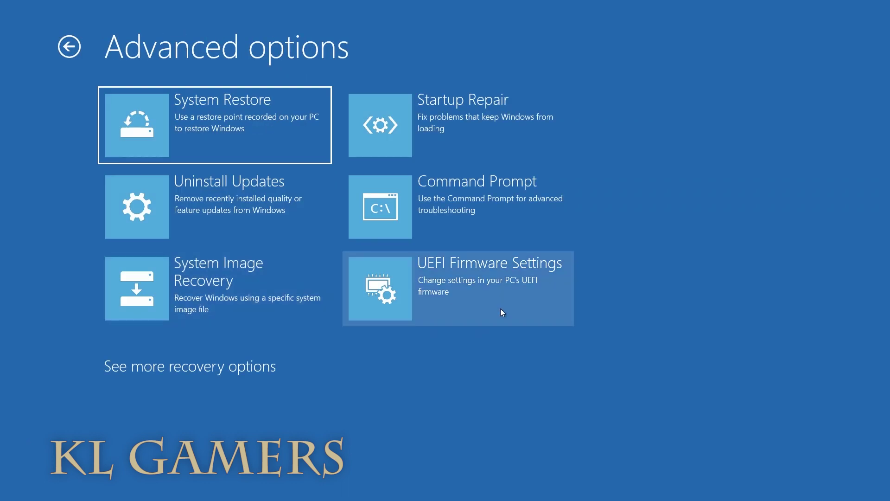
click(503, 313)
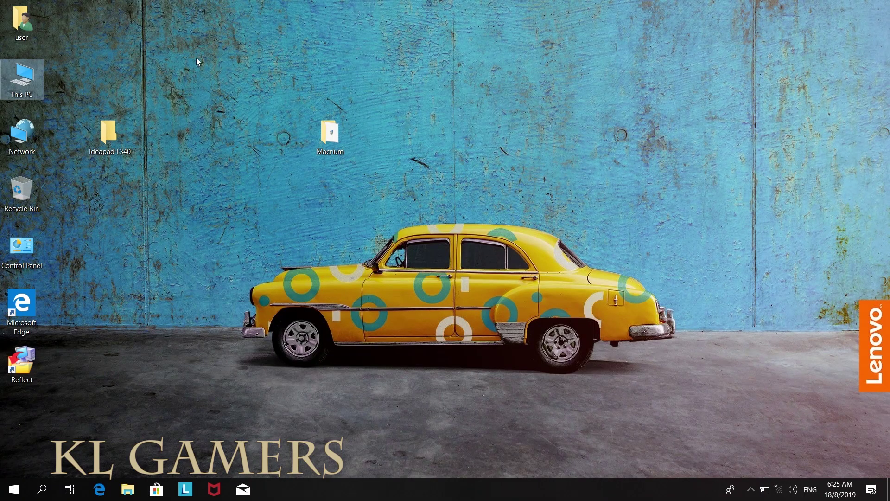
Open This PC and check the C: drive's label and capacity to identify which disk Windows booted from
click(191, 92)
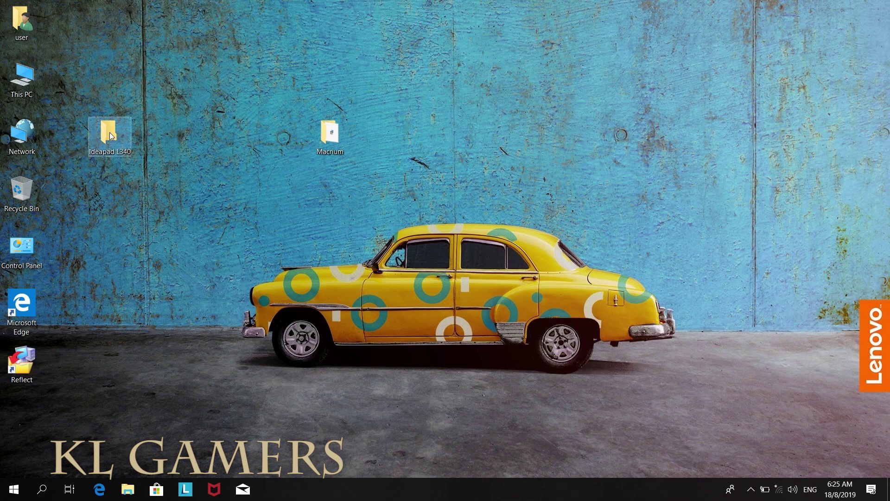
double_click(24, 80)
click(294, 253)
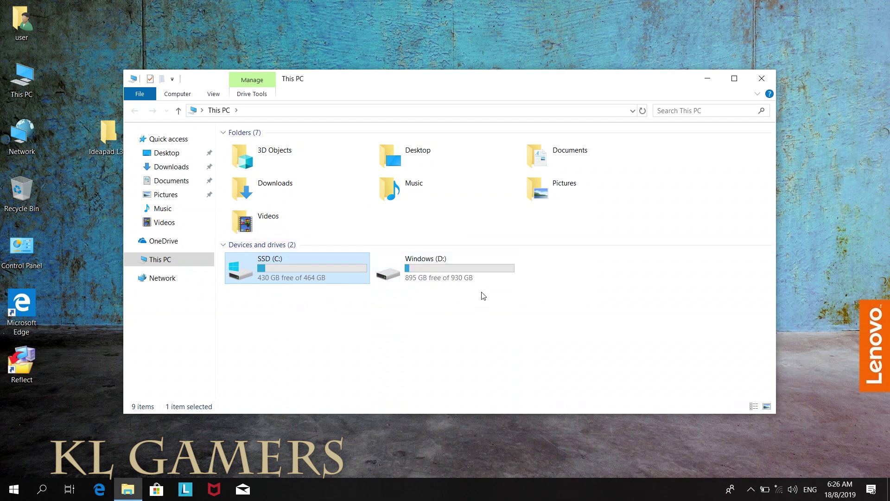
right_click(444, 268)
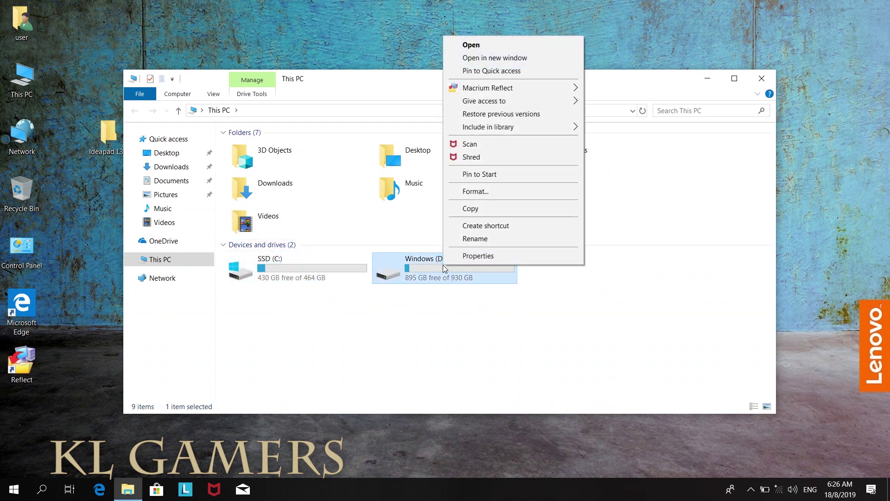
click(475, 191)
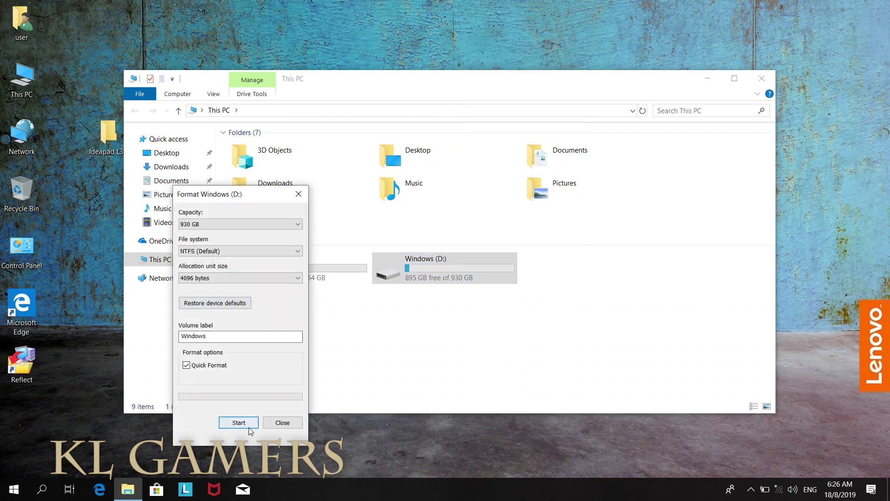
click(284, 424)
View the root folder of the SSD (C:) drive, recheck the drives in This PC and close the windows
double_click(360, 274)
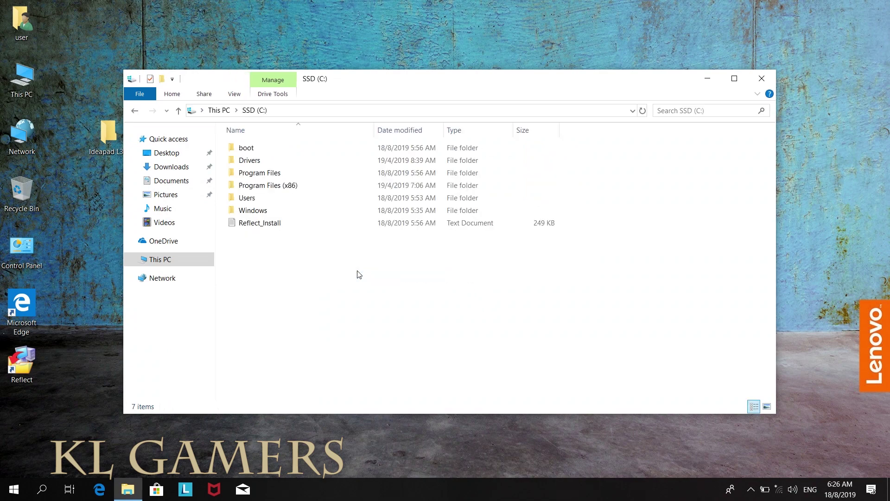
click(762, 78)
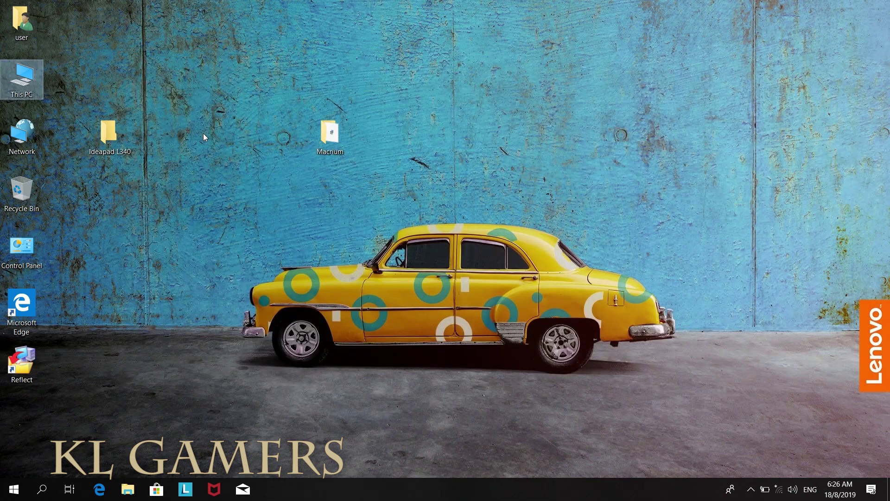
right_click(19, 76)
click(197, 257)
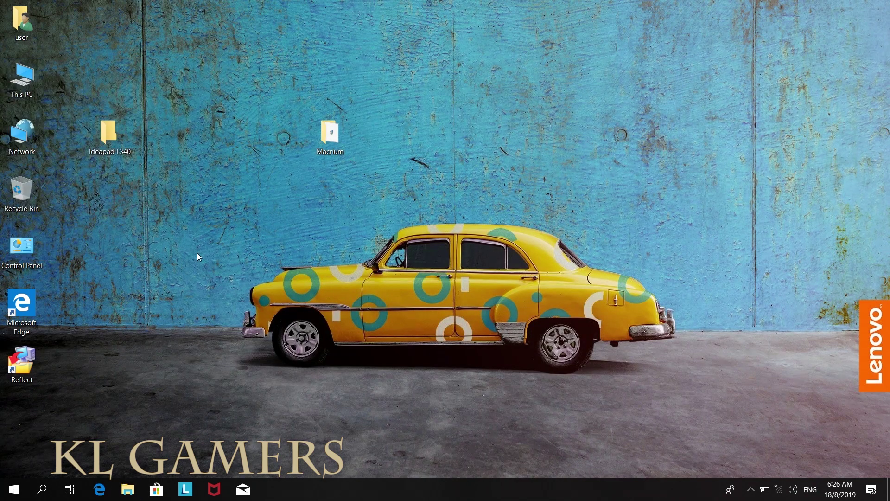
double_click(22, 77)
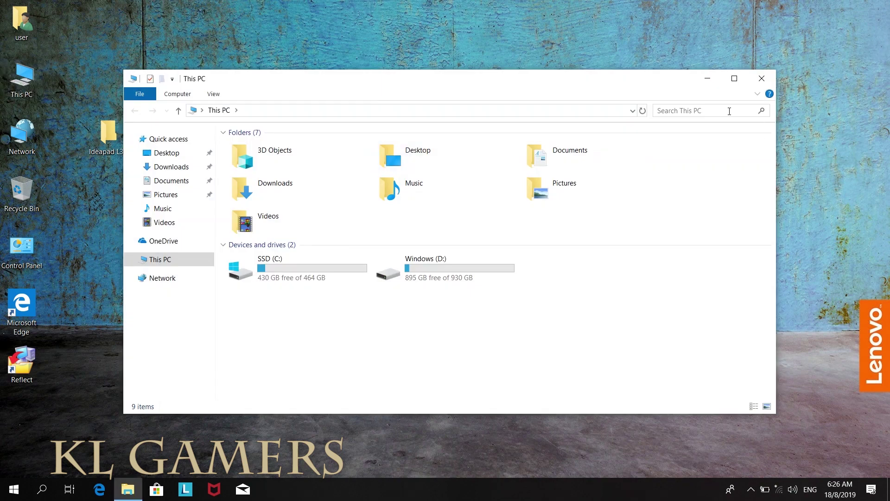
click(762, 79)
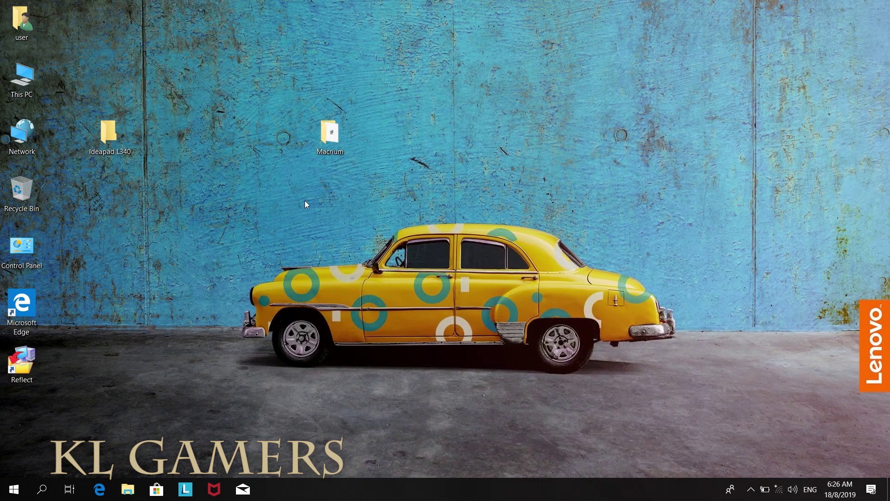